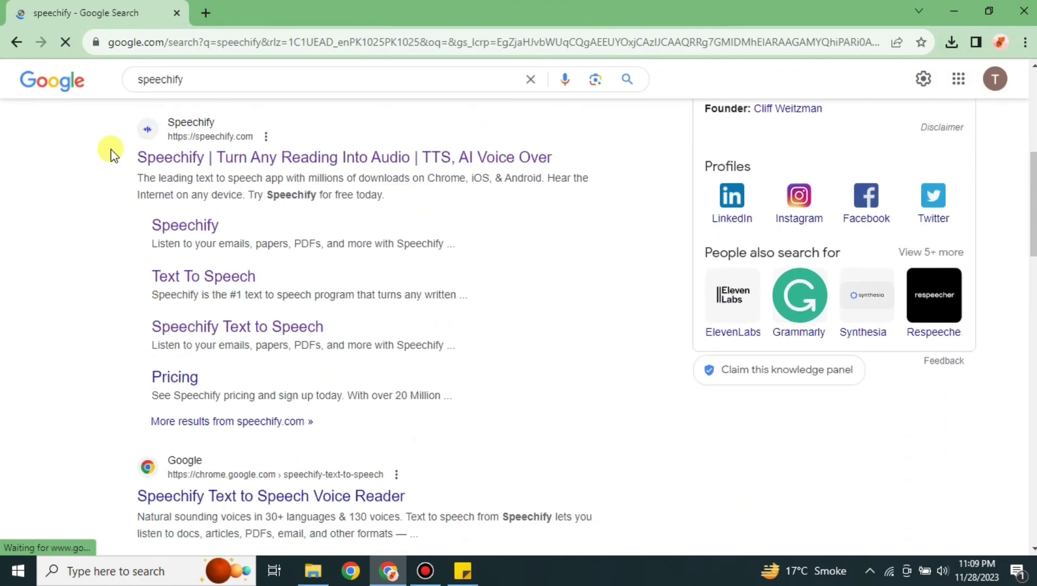
# Open the Speechify website and bring up the + New dropdown in My Library
pyautogui.click(184, 159)
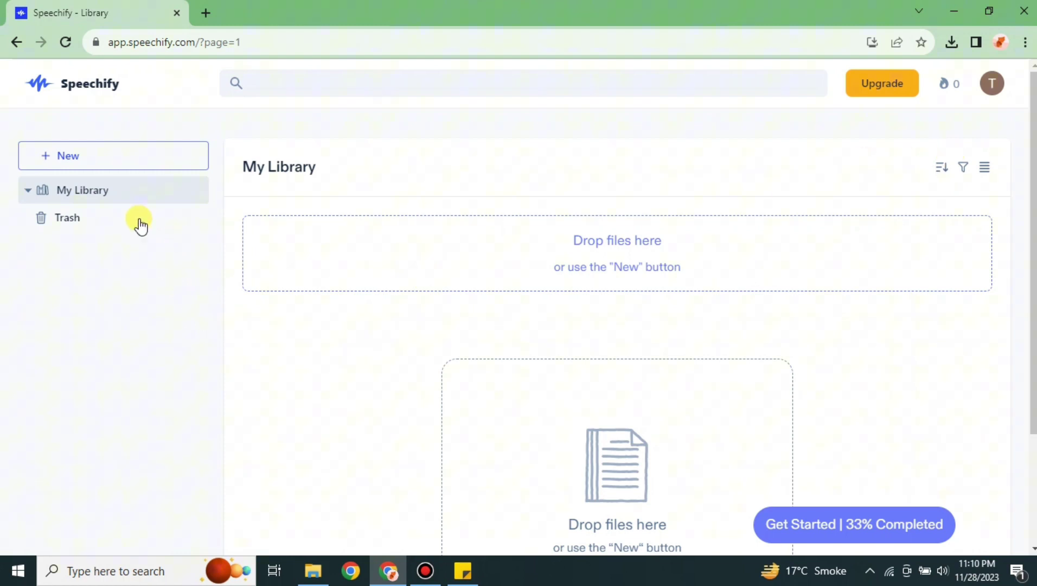
pyautogui.click(116, 164)
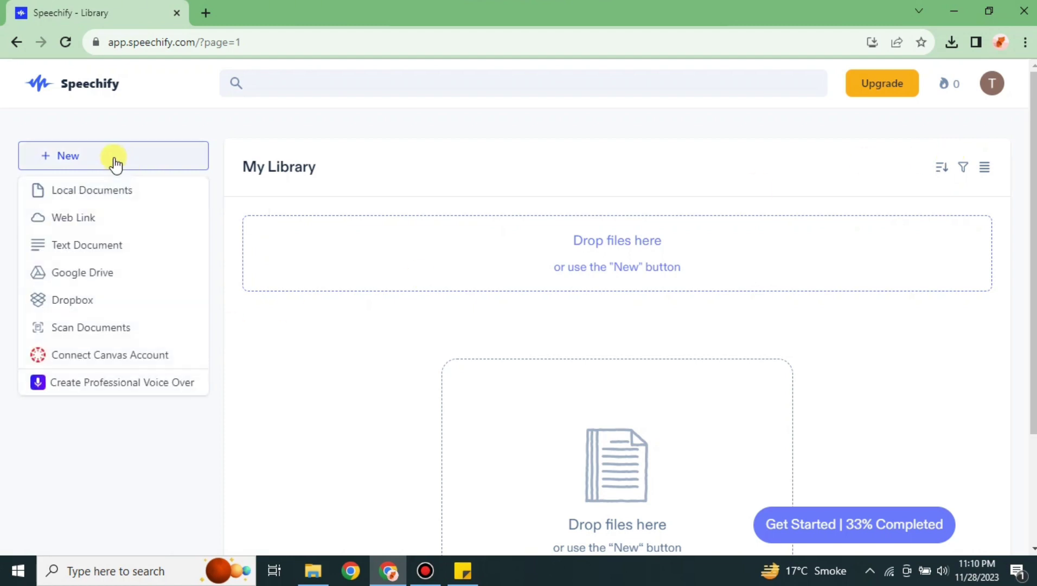
# Start a professional voice-over in Studio and create a New > AI Voice Cloning project
pyautogui.click(103, 386)
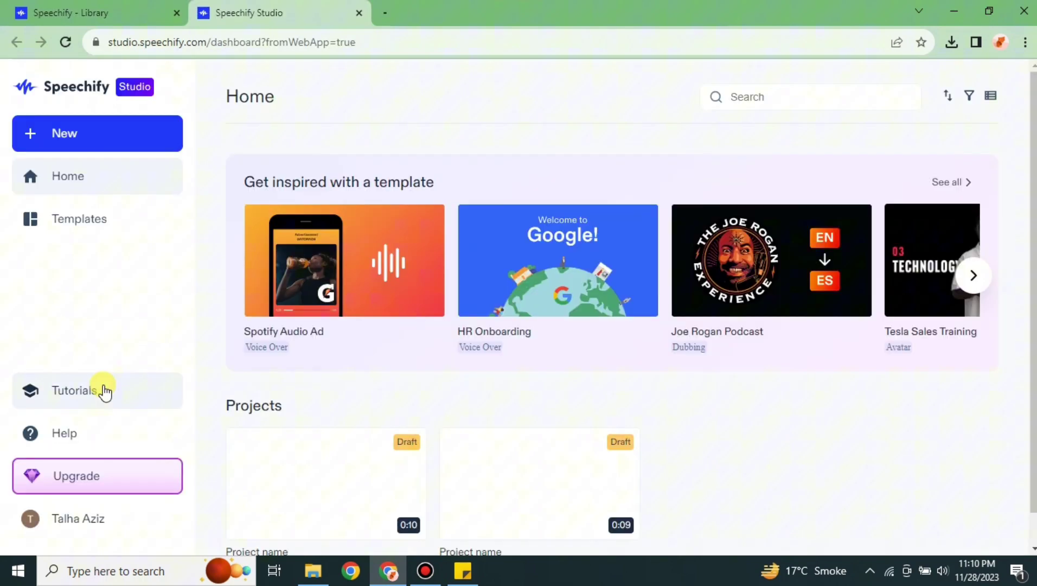
pyautogui.click(96, 142)
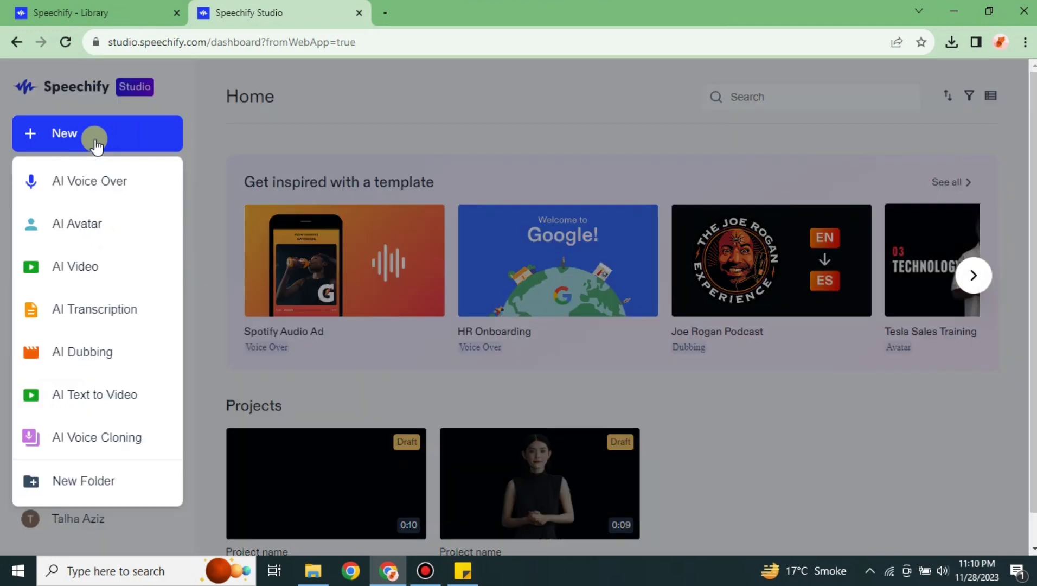
pyautogui.click(116, 444)
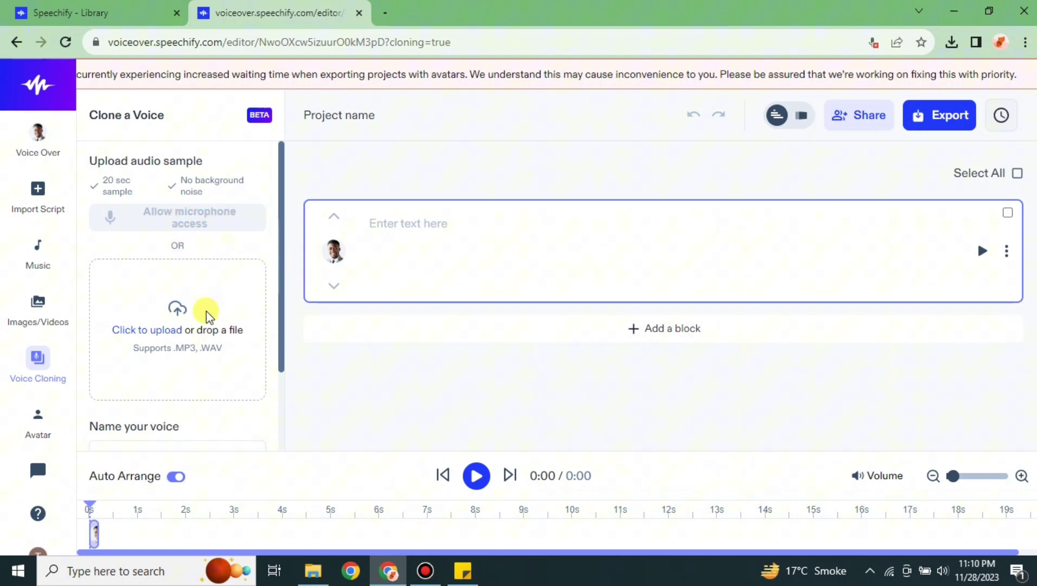
# Return to the voice cloning options and play back the uploaded 8-second voice sample
pyautogui.click(452, 232)
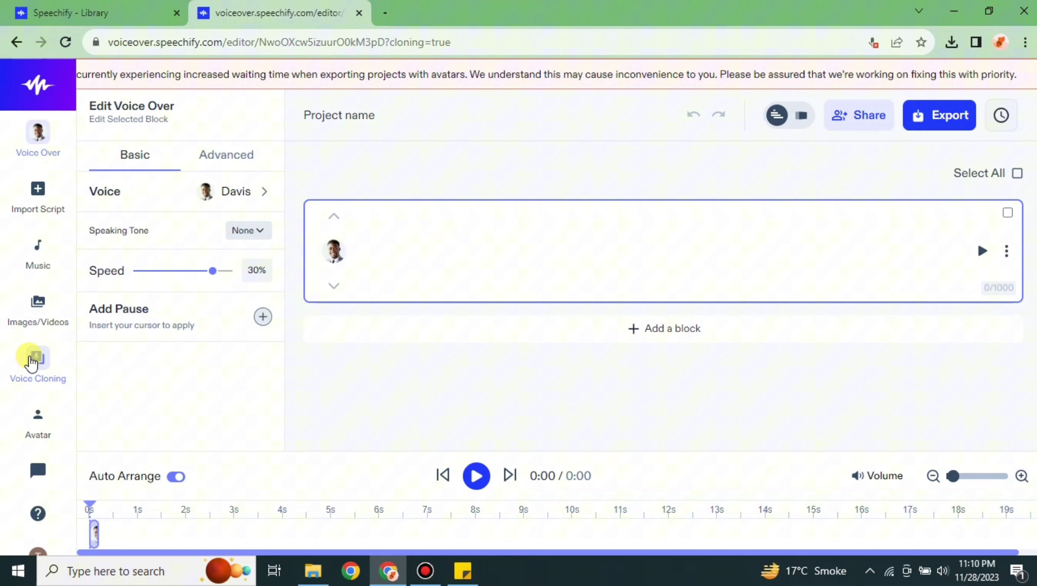
pyautogui.click(34, 361)
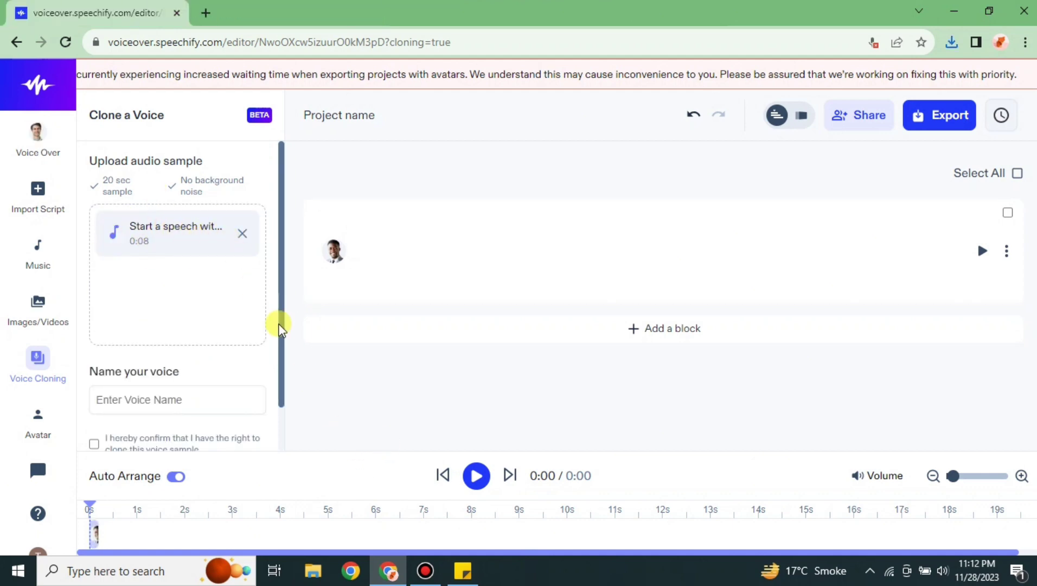
pyautogui.click(475, 477)
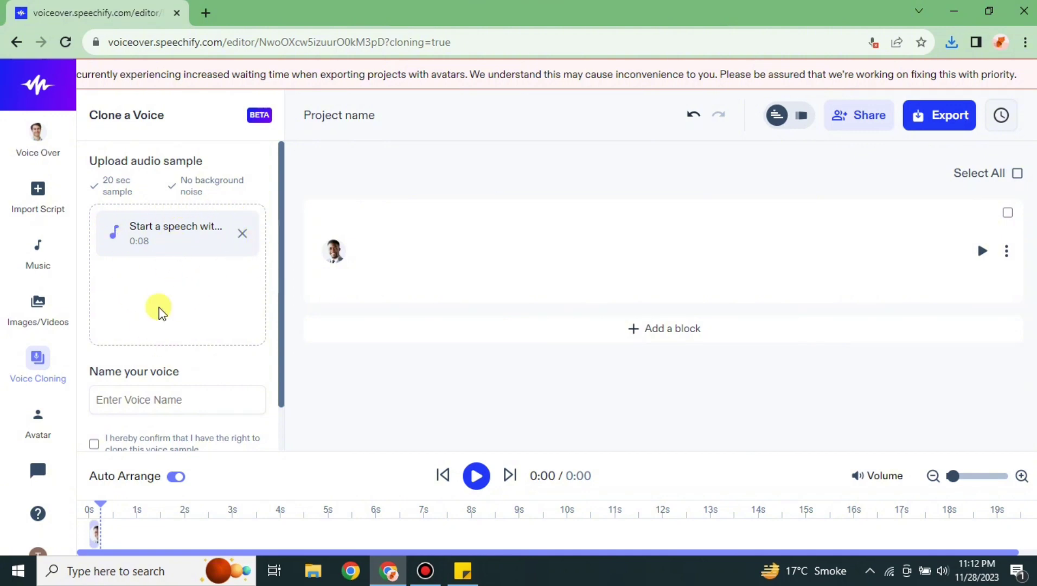
# Name the voice 'man' and tick the confirmation of the right to clone it
pyautogui.click(173, 399)
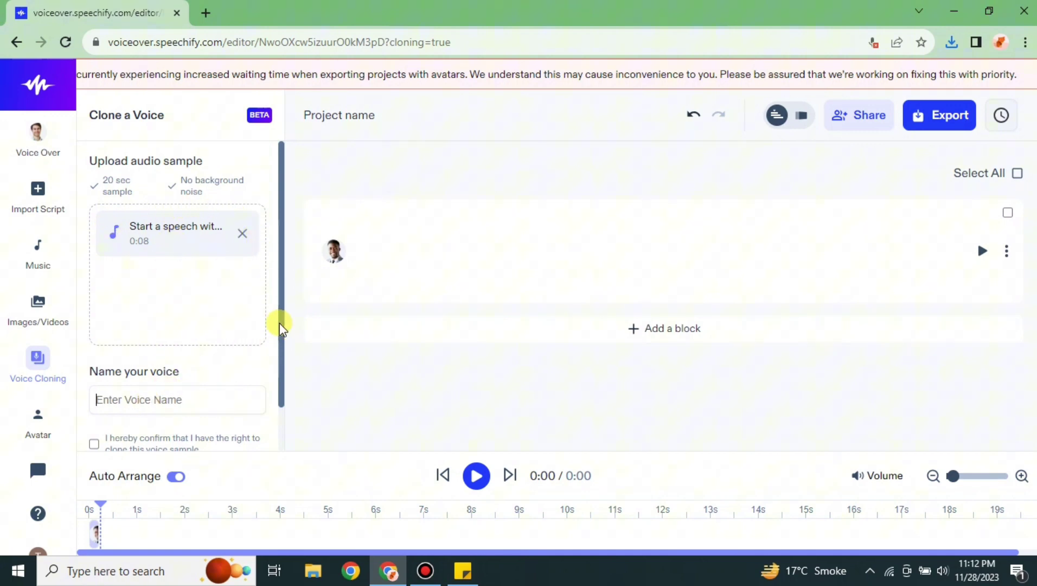
pyautogui.moveTo(279, 326); pyautogui.dragTo(282, 404)
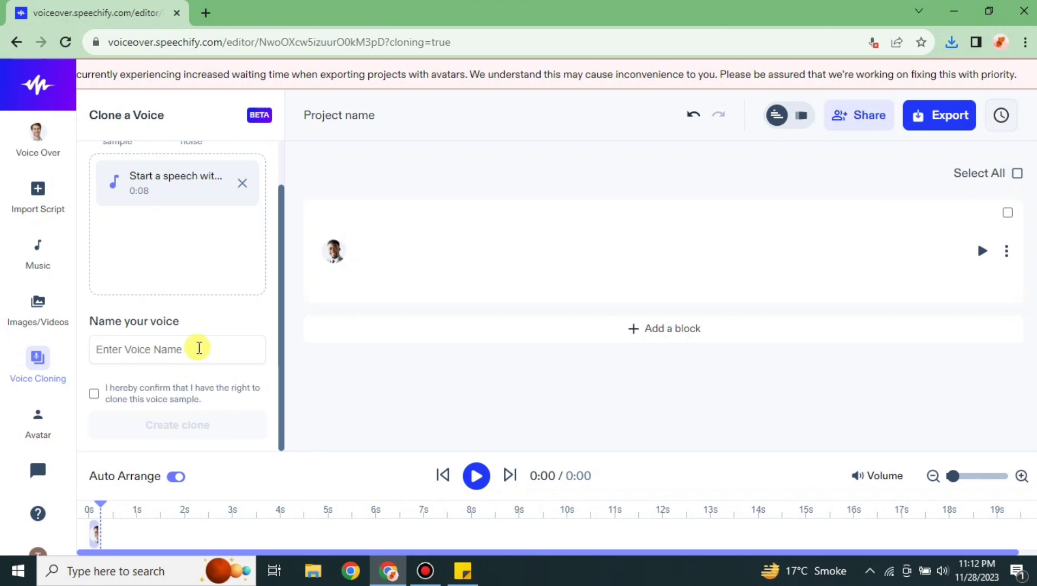
pyautogui.write('man')
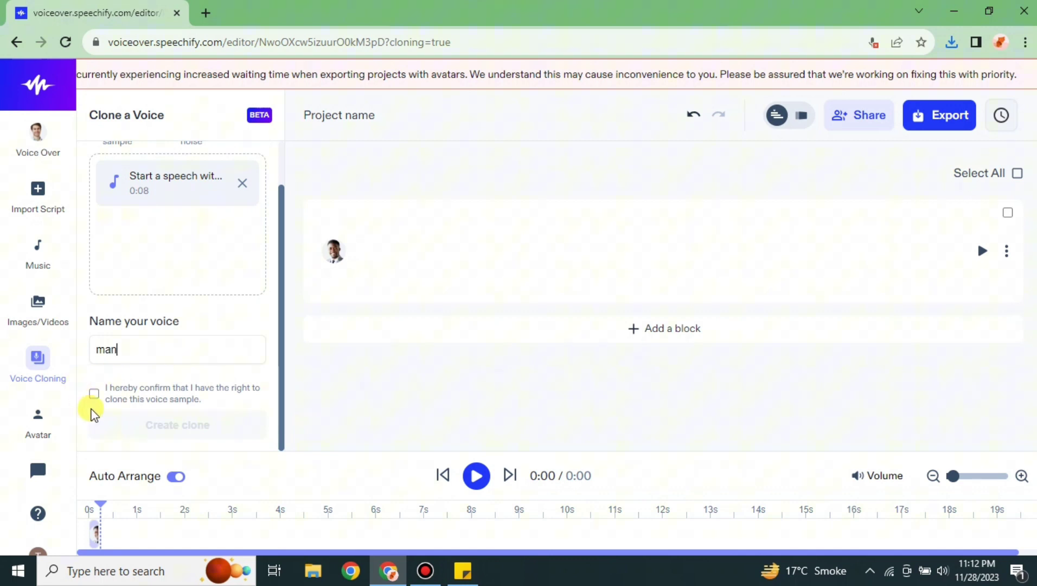
pyautogui.click(94, 394)
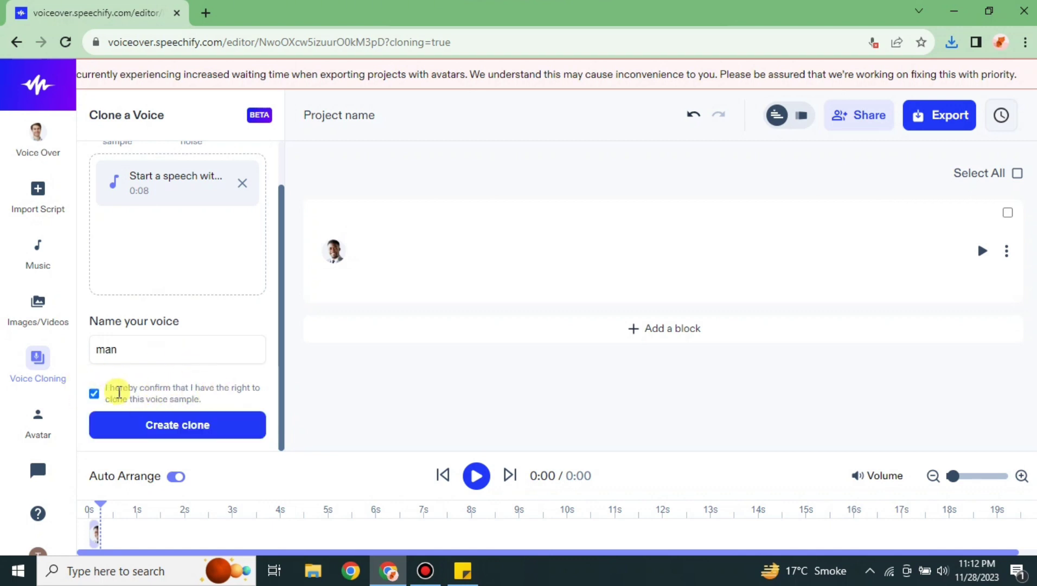
# Create the 'man' clone, apply it to the voice-over, and dismiss the Congrats and Pro popups
pyautogui.click(162, 429)
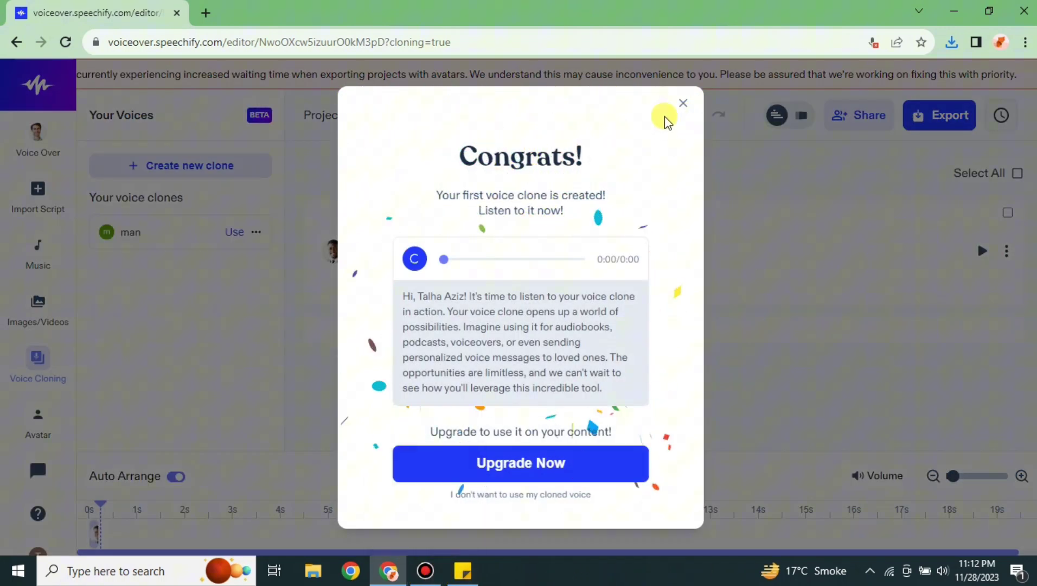
pyautogui.click(683, 104)
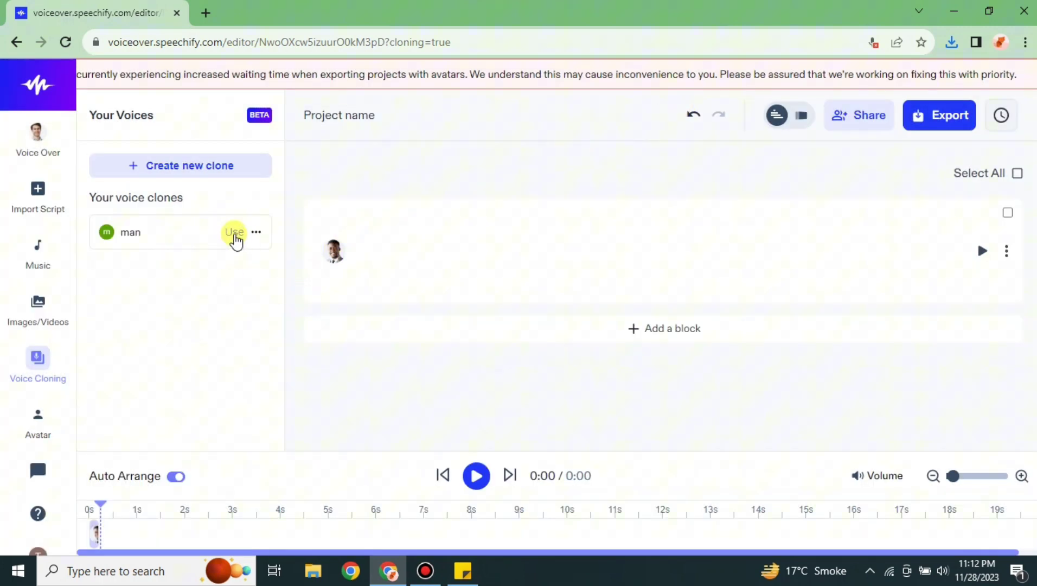
pyautogui.click(176, 232)
pyautogui.click(328, 305)
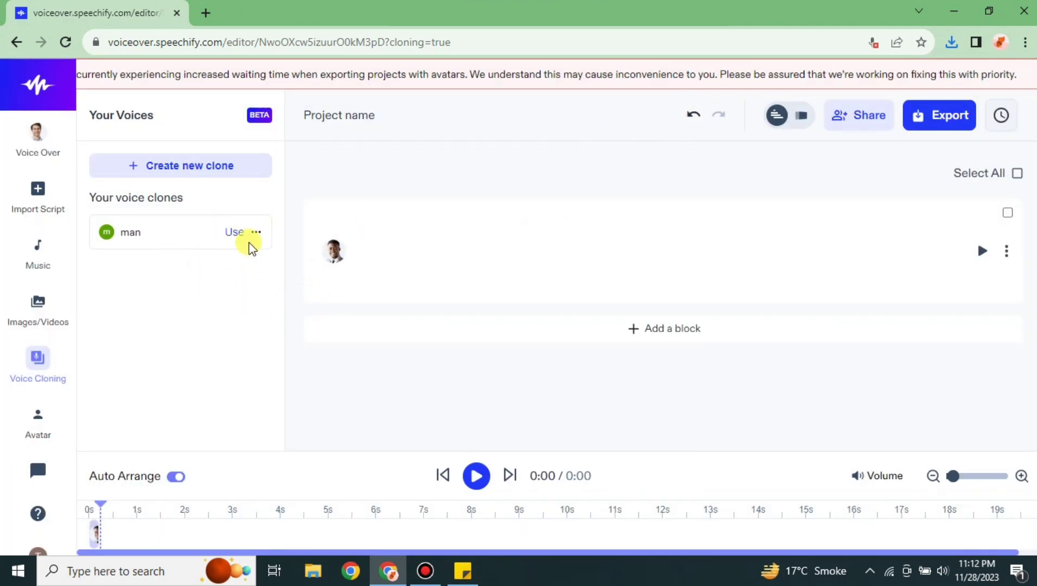
pyautogui.click(237, 233)
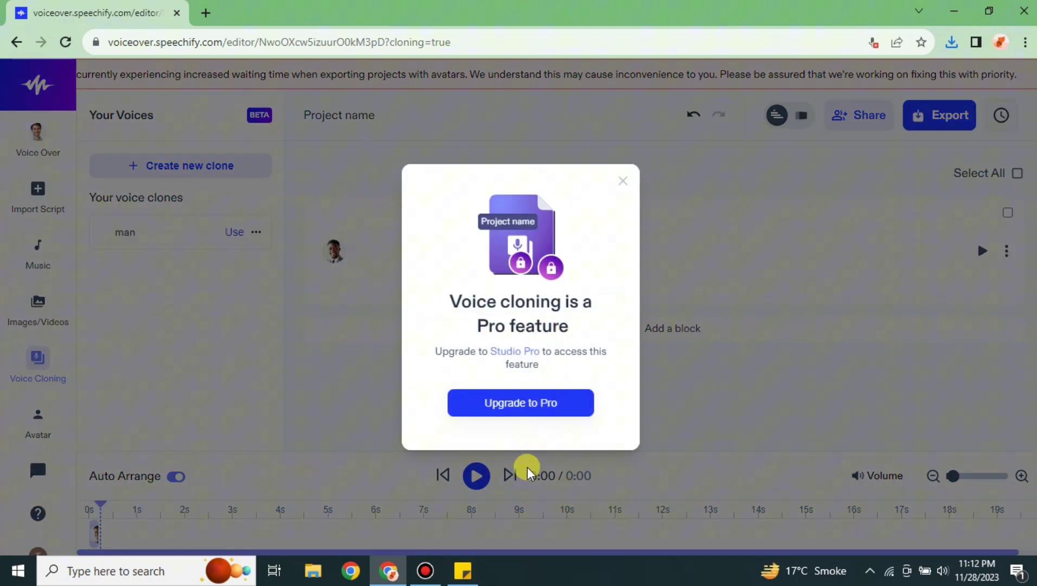
pyautogui.click(624, 182)
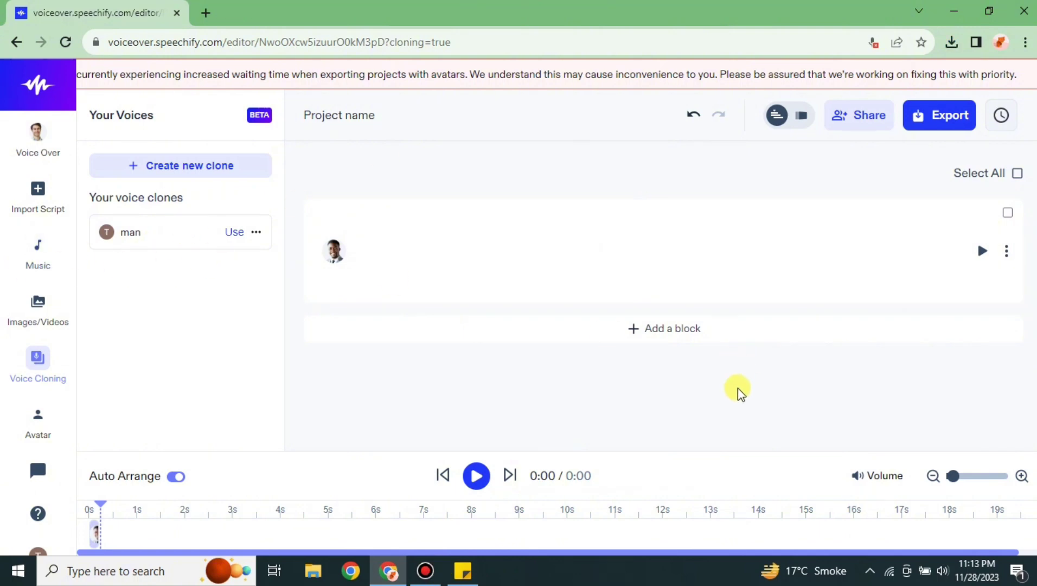
# Write 'Hi, this is adam. You are listening to my voice', fixing the typo, then generate and play the audio
pyautogui.click(444, 226)
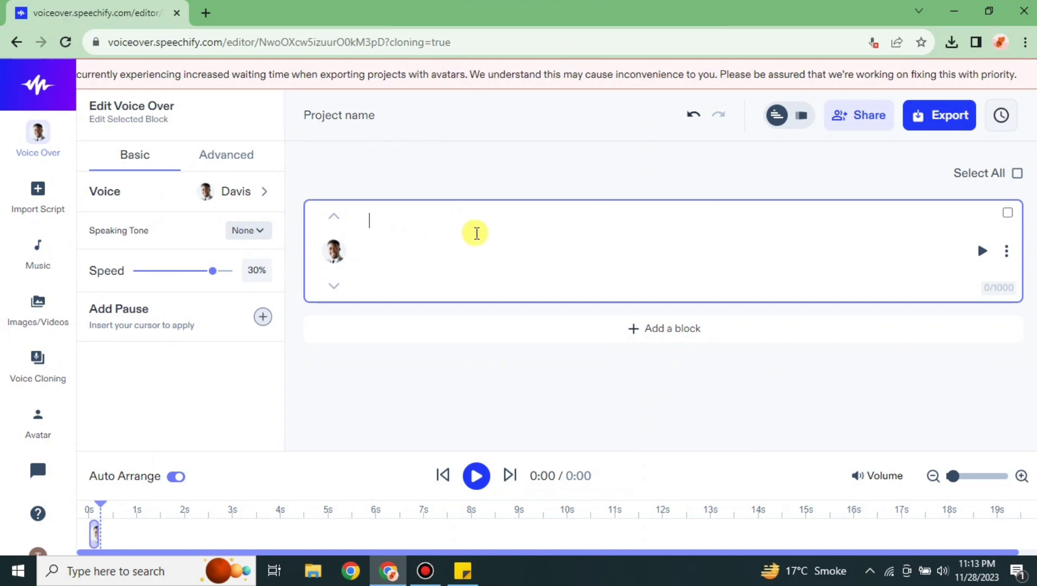
pyautogui.write('Hi, thi i')
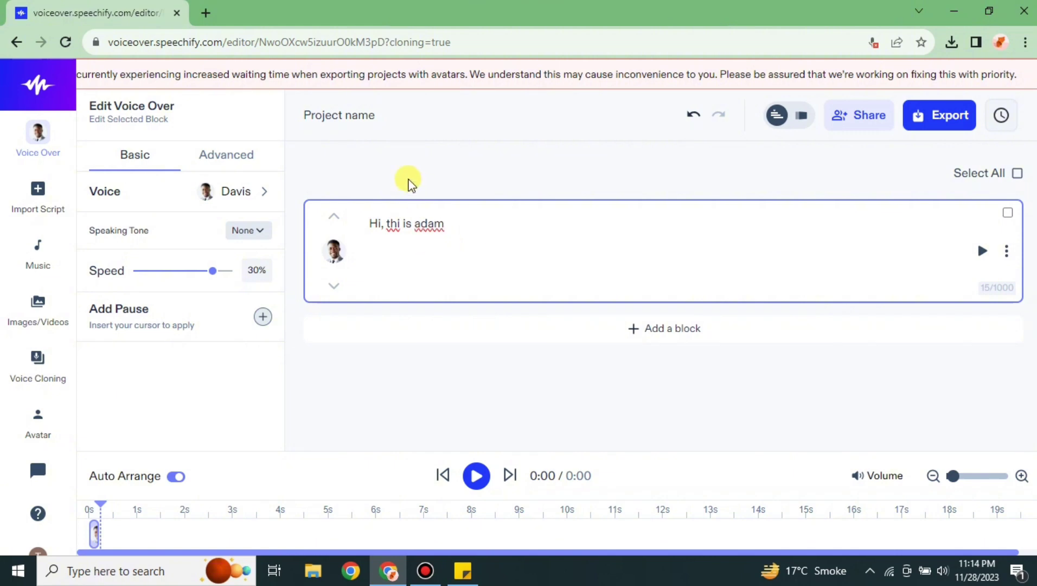
pyautogui.write('s adam. You')
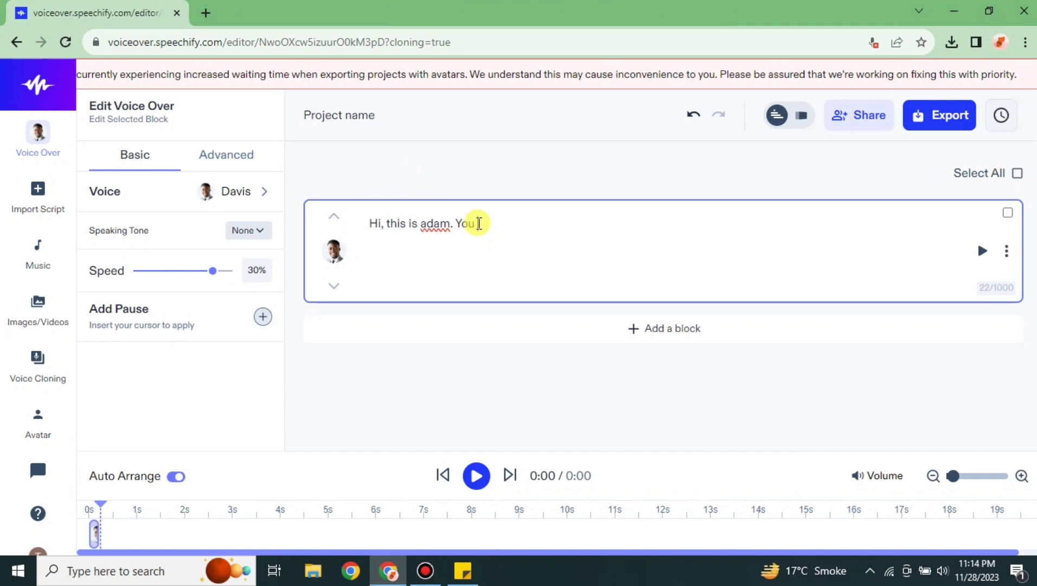
pyautogui.write(' are listinging to my voice')
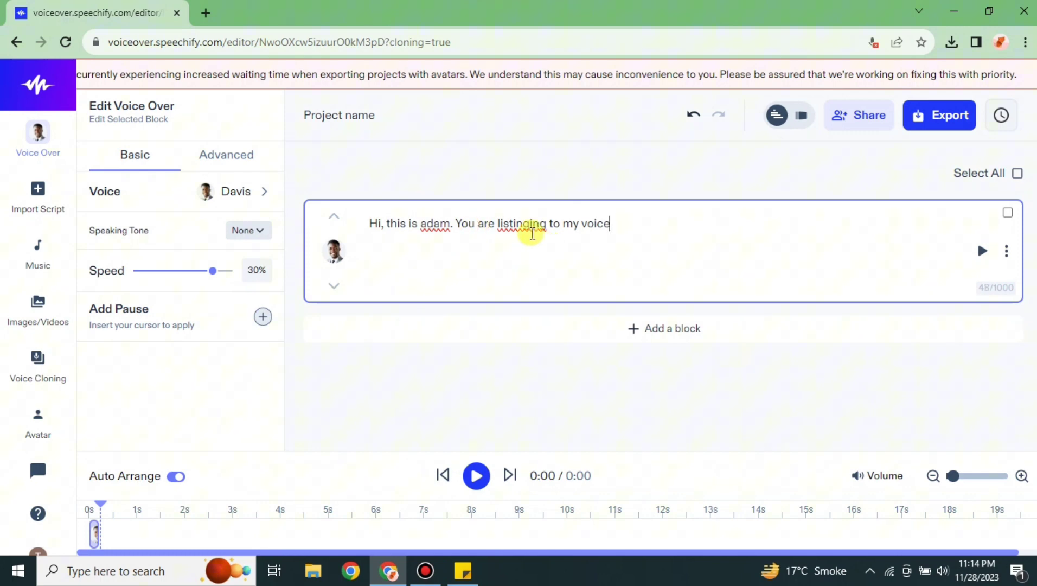
pyautogui.rightClick(527, 225)
pyautogui.click(567, 239)
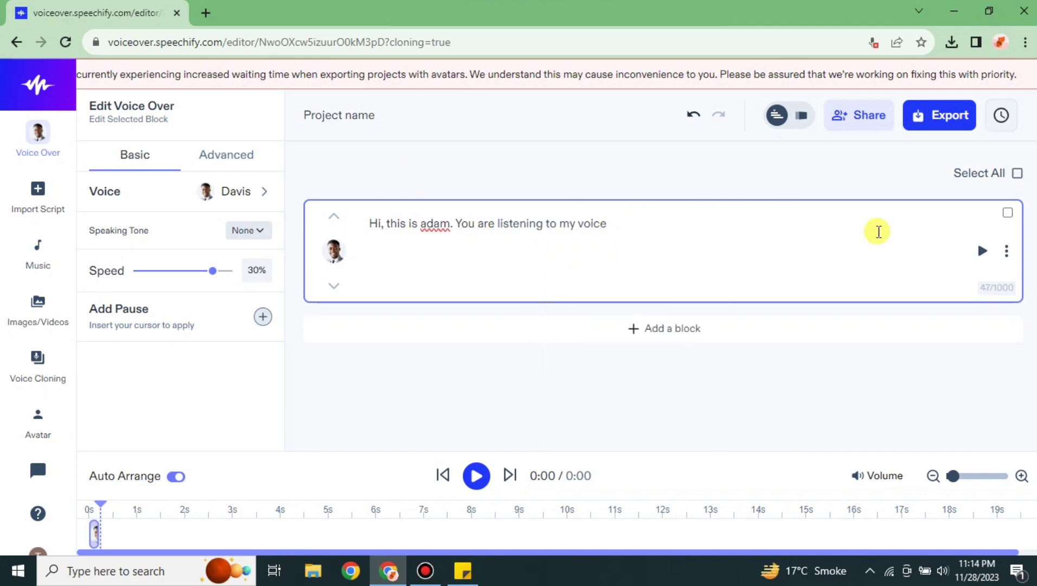
pyautogui.click(984, 250)
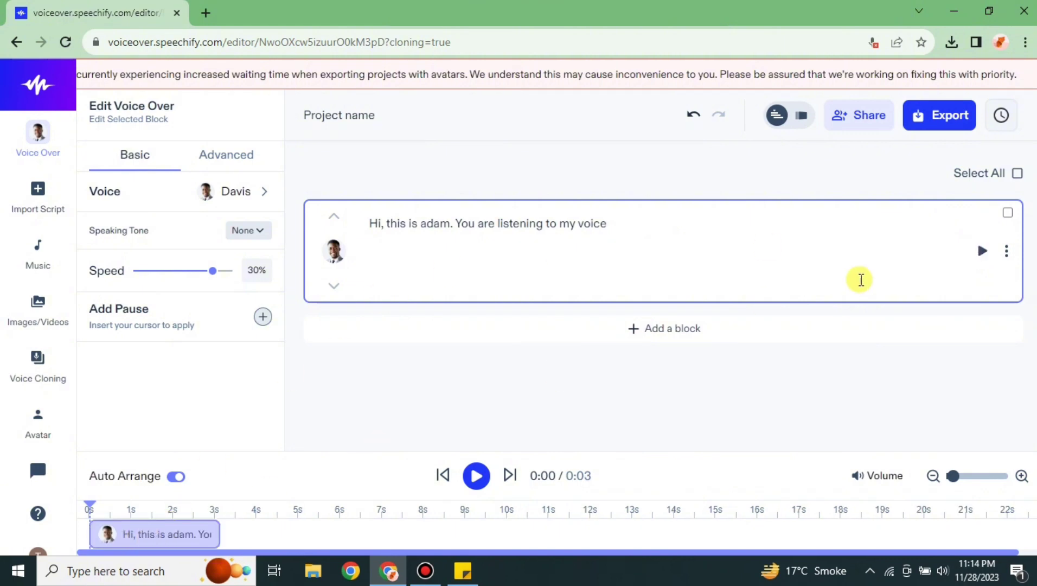
pyautogui.click(981, 252)
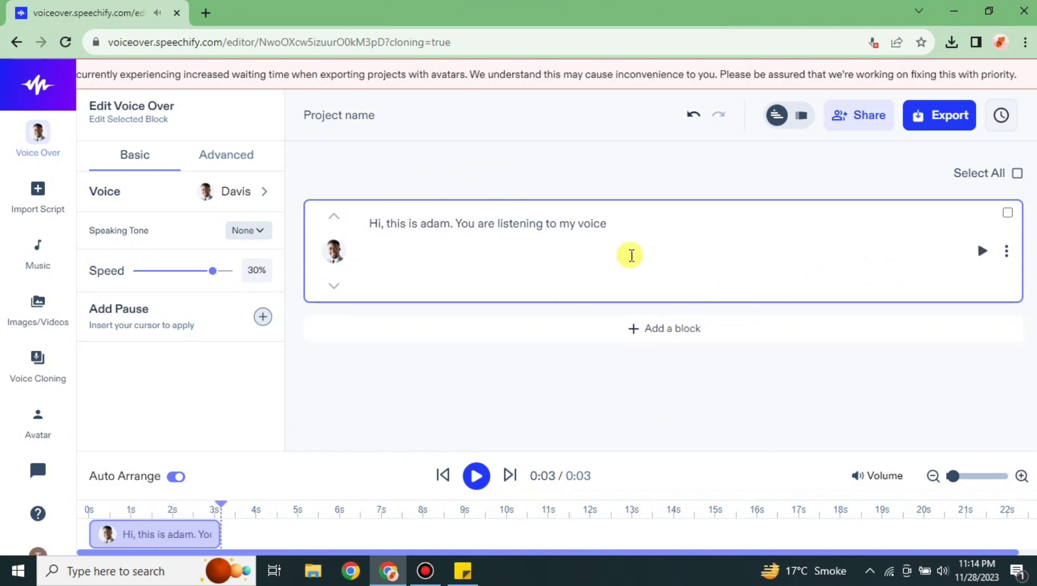
# Append 'This voice is cloned by speechify and you are listening to it' to the first block's script
pyautogui.click(656, 327)
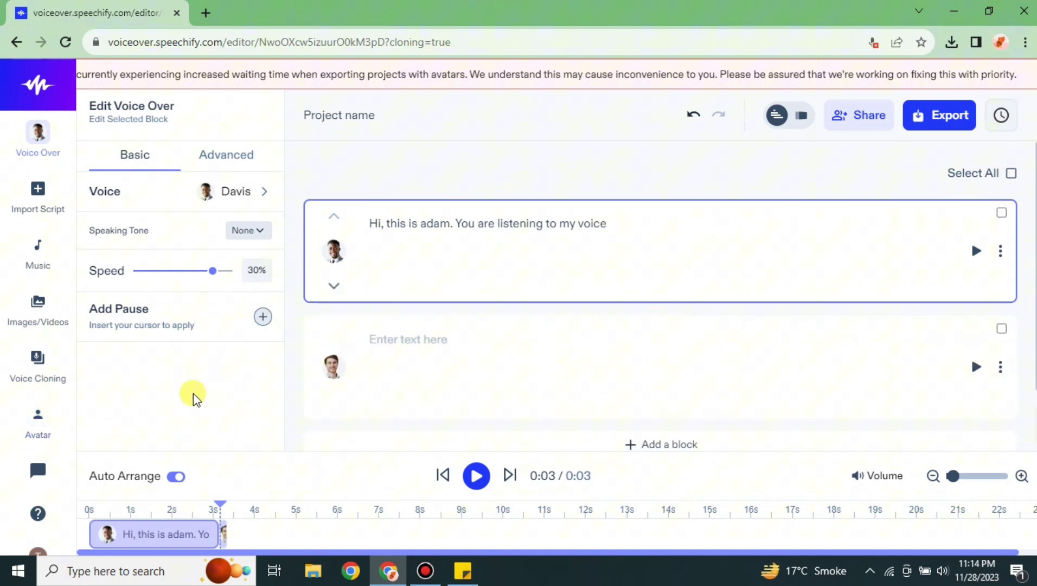
pyautogui.click(635, 230)
pyautogui.write('.')
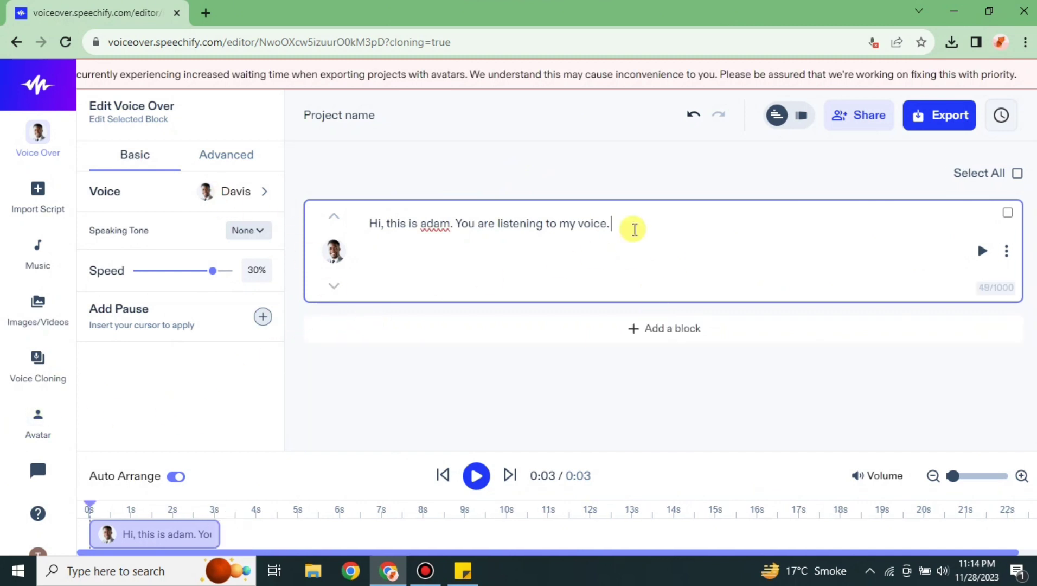
pyautogui.write(' This voice is generated')
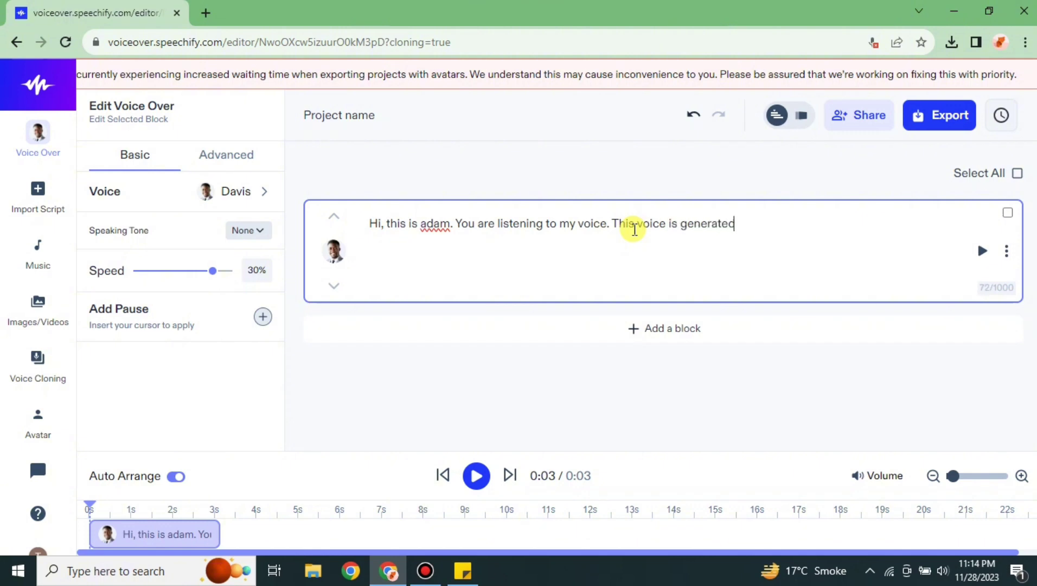
pyautogui.press('BackSpace')
pyautogui.press('BackSpace')
pyautogui.press('BackSpace')
pyautogui.press('BackSpace')
pyautogui.press('BackSpace')
pyautogui.press('BackSpace')
pyautogui.press('BackSpace')
pyautogui.press('BackSpace')
pyautogui.write('ed by')
pyautogui.write('spe')
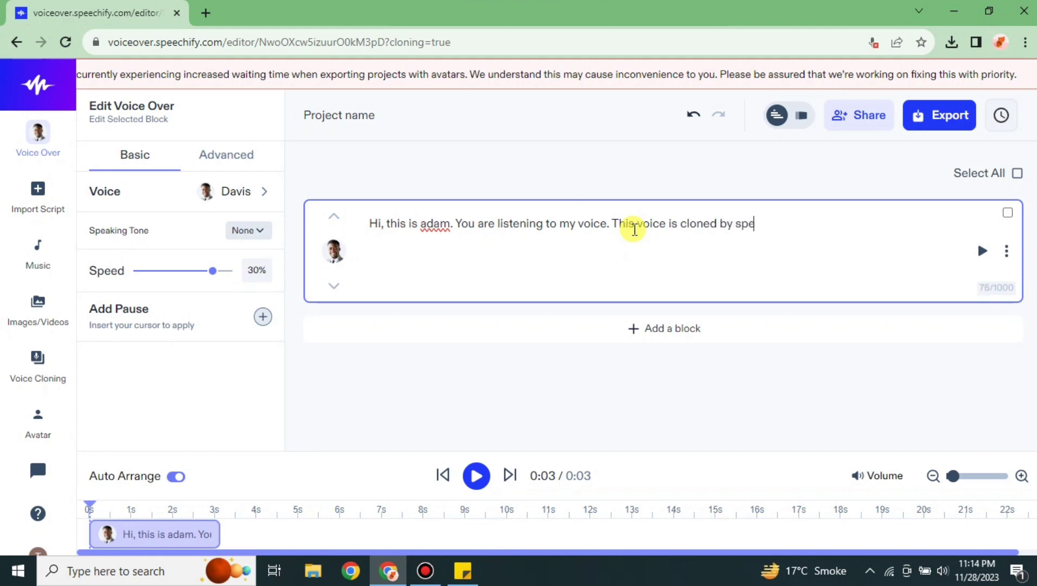
pyautogui.write('echify and you are list')
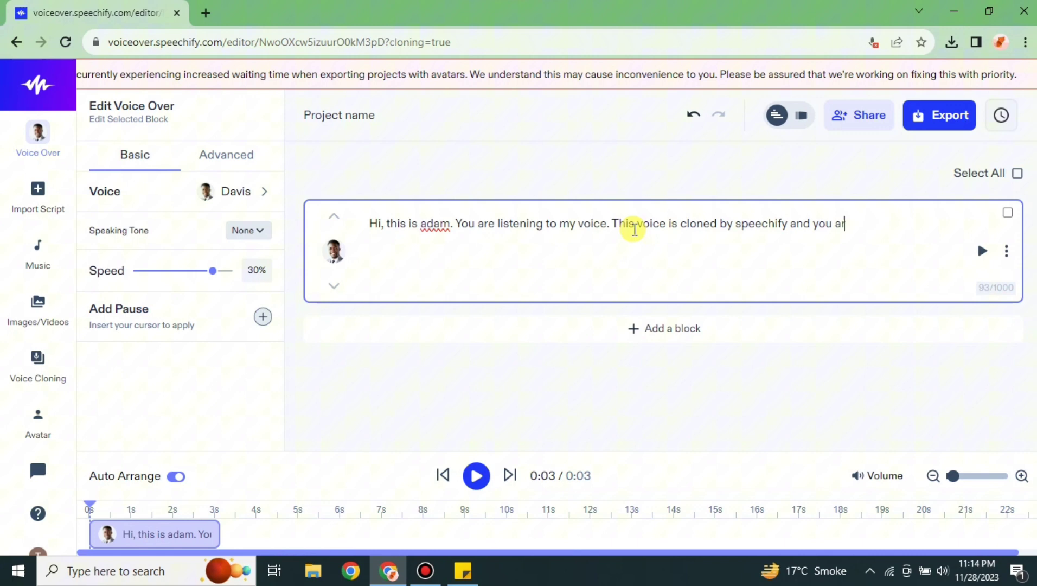
pyautogui.write('ining to it')
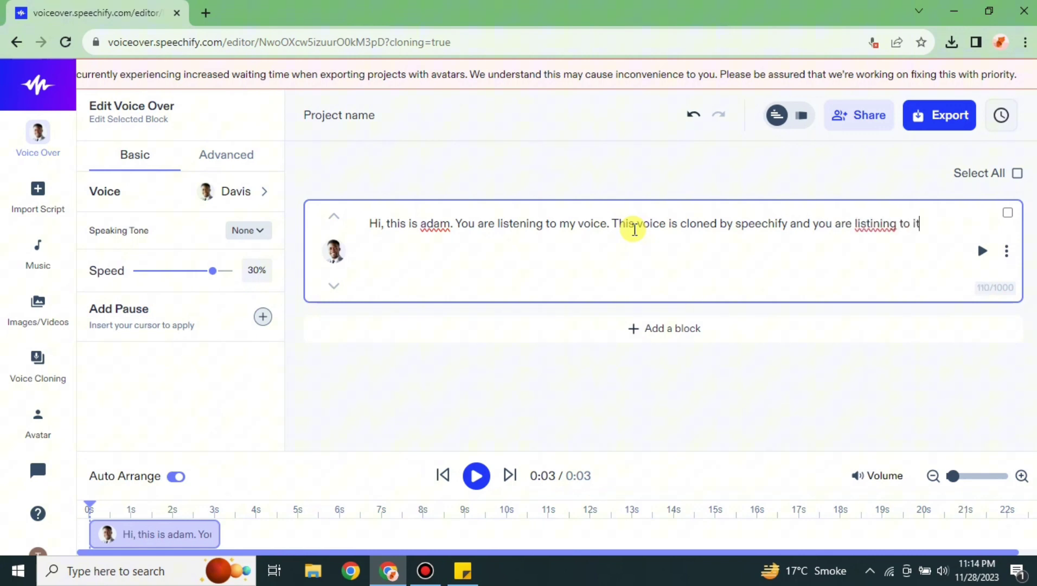
# Correct 'listining' to 'listening', then regenerate and play the 6-second audio
pyautogui.rightClick(876, 235)
pyautogui.click(895, 237)
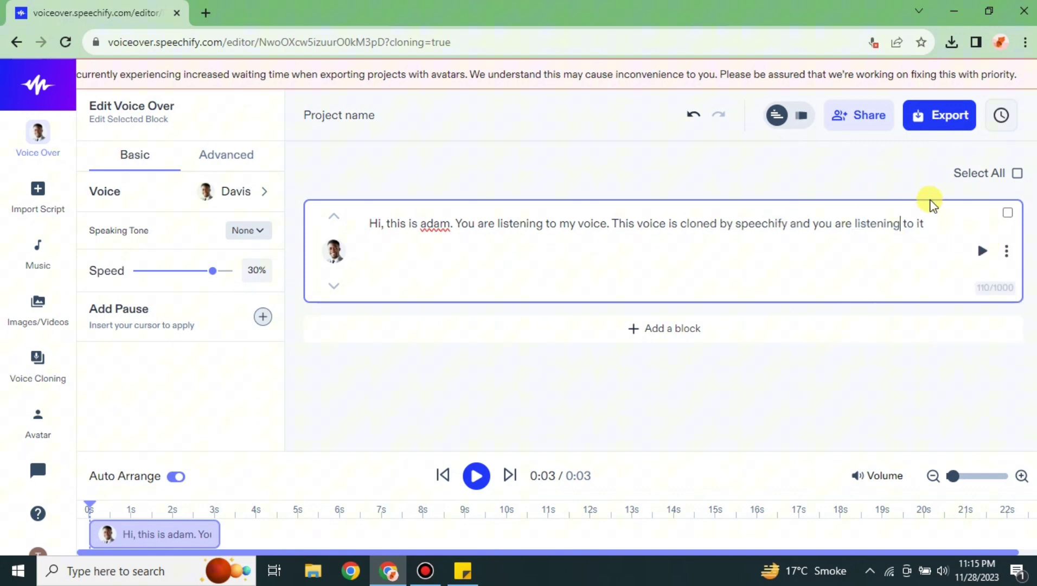
pyautogui.click(984, 252)
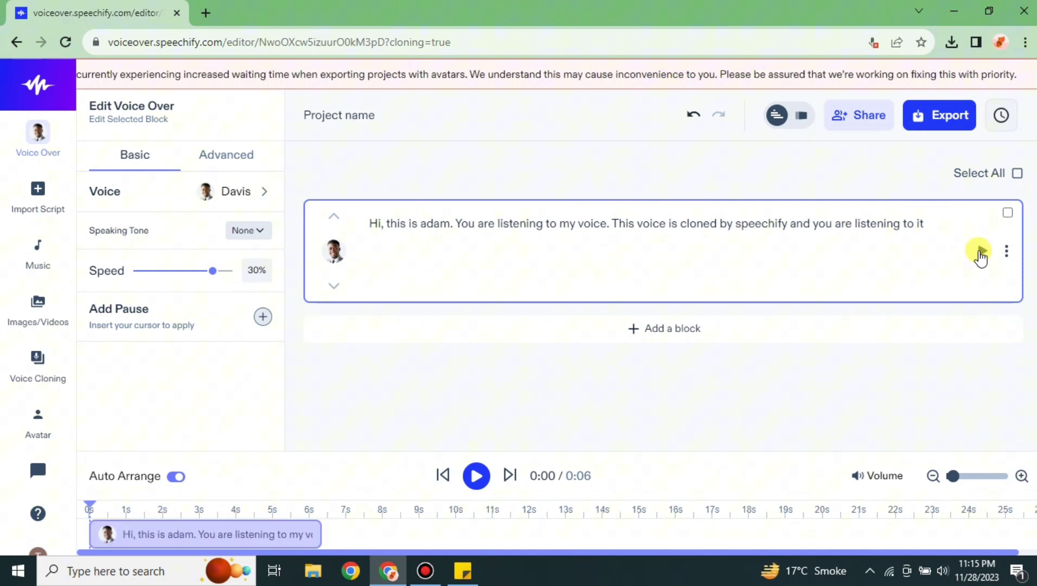
pyautogui.click(981, 252)
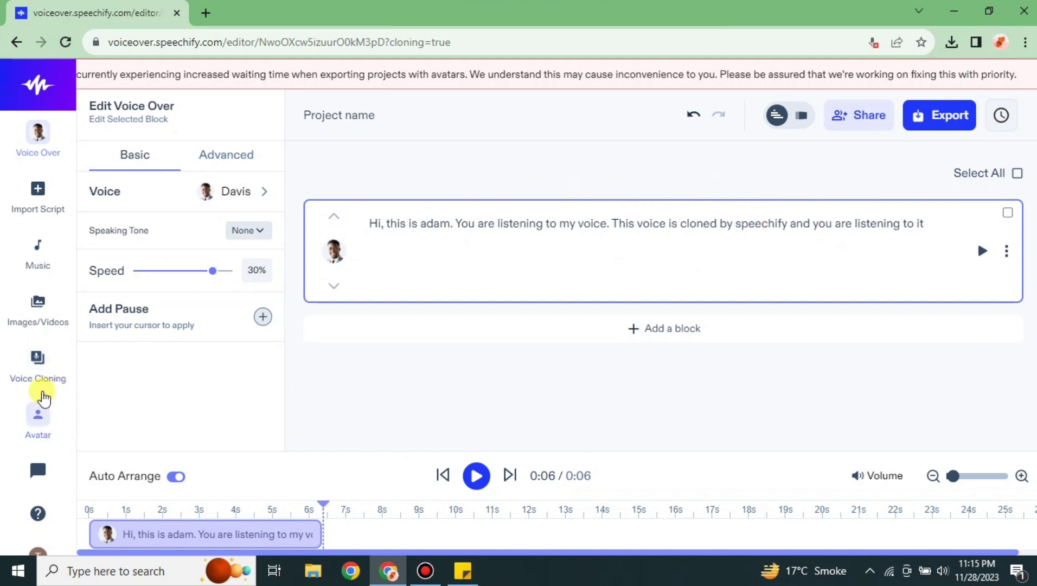
# Open the Voice Cloning list and start renaming the 'man' clone, keeping its name unchanged
pyautogui.click(38, 359)
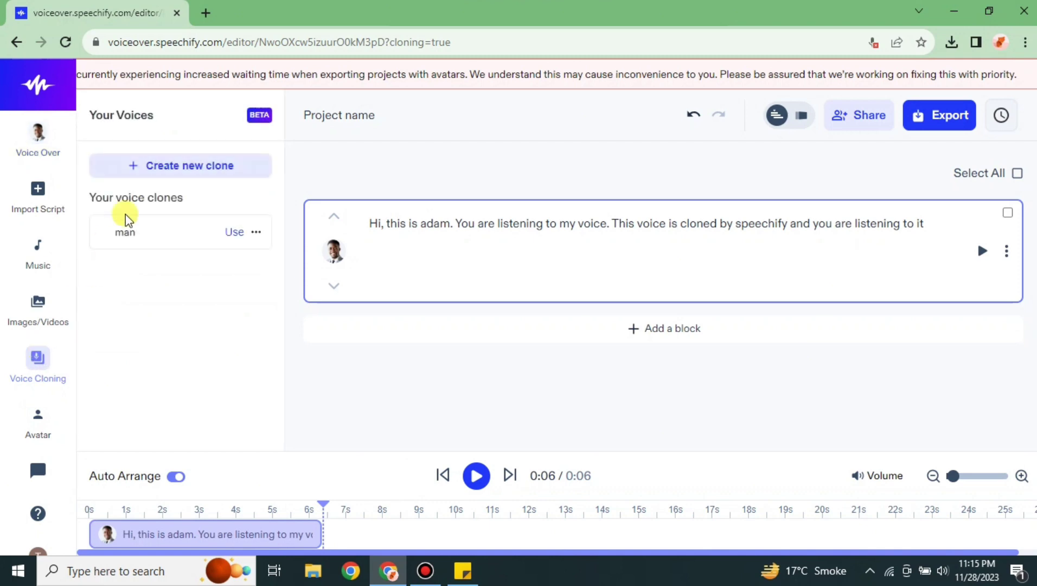
pyautogui.click(256, 232)
pyautogui.click(163, 275)
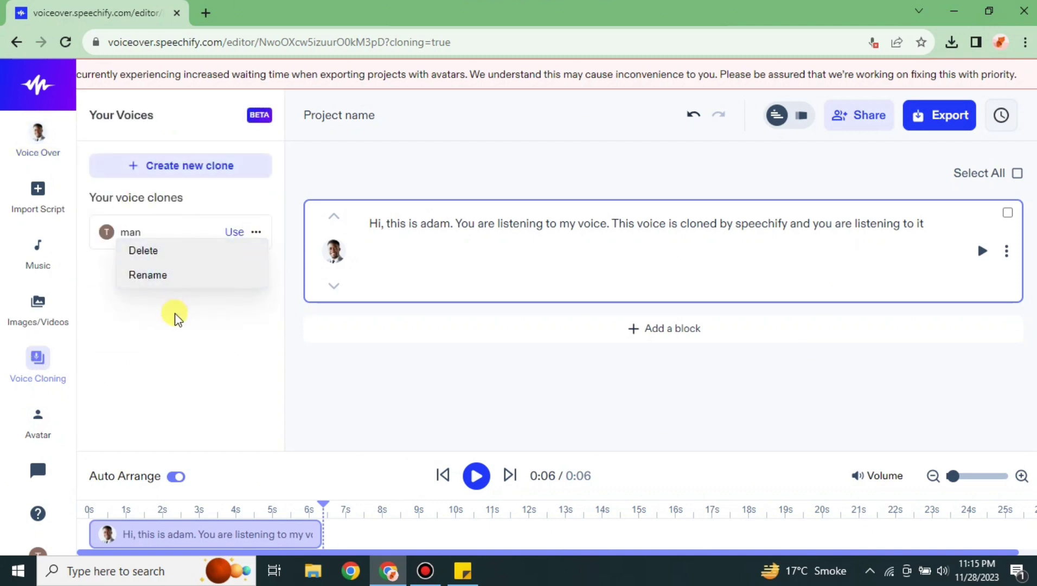
pyautogui.click(432, 383)
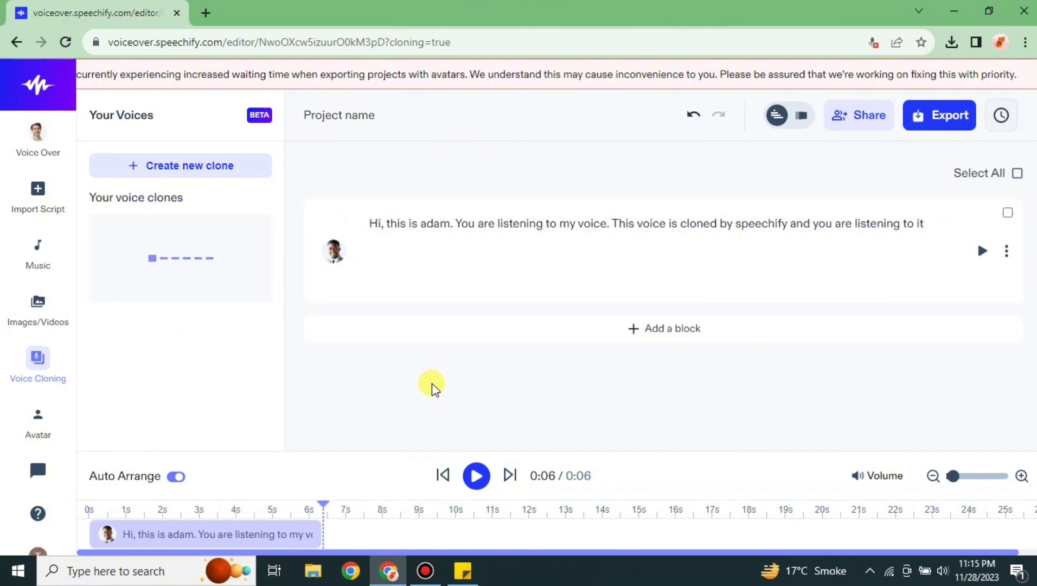